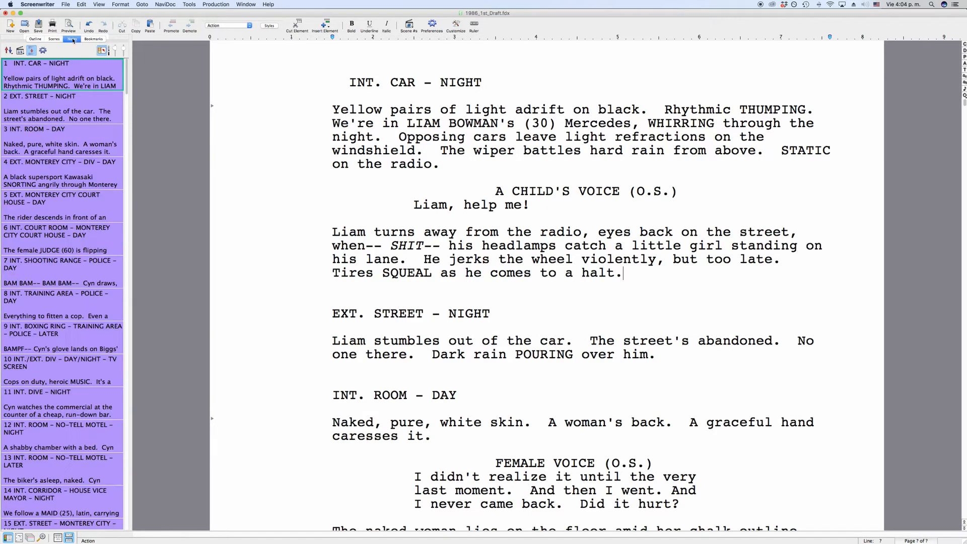
# In the notes view, add a note element reading "Default Note" after the last action paragraph of the INT. CAR - NIGHT scene.
pyautogui.click(77, 39)
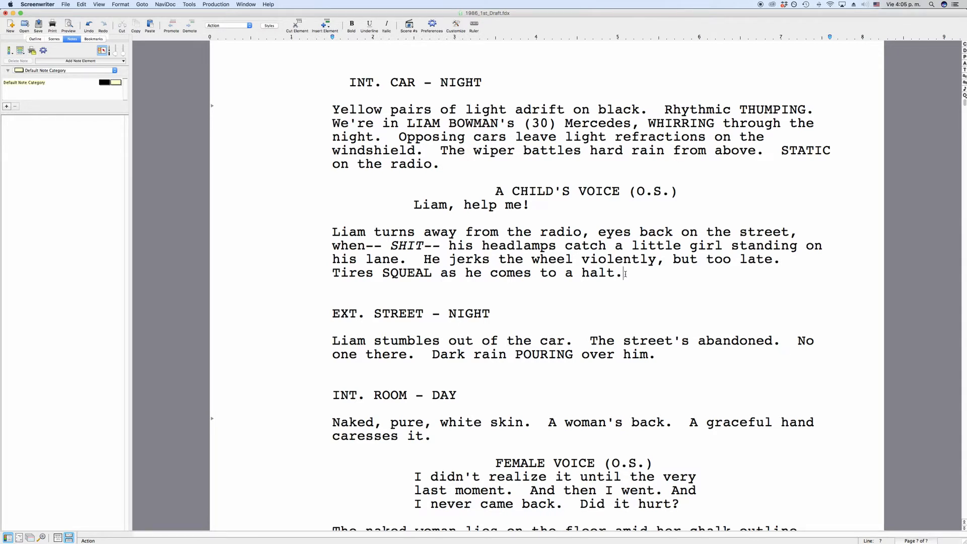
pyautogui.press('Return')
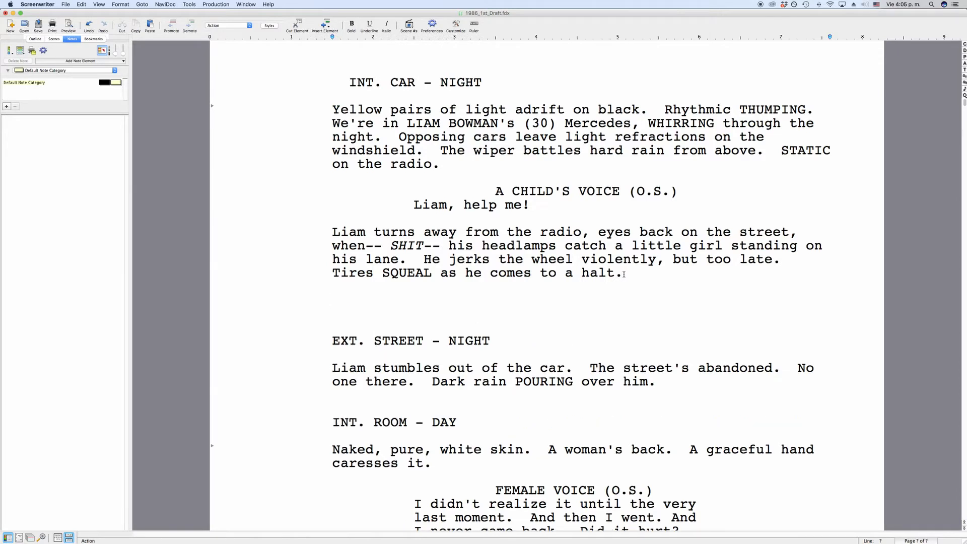
pyautogui.click(242, 26)
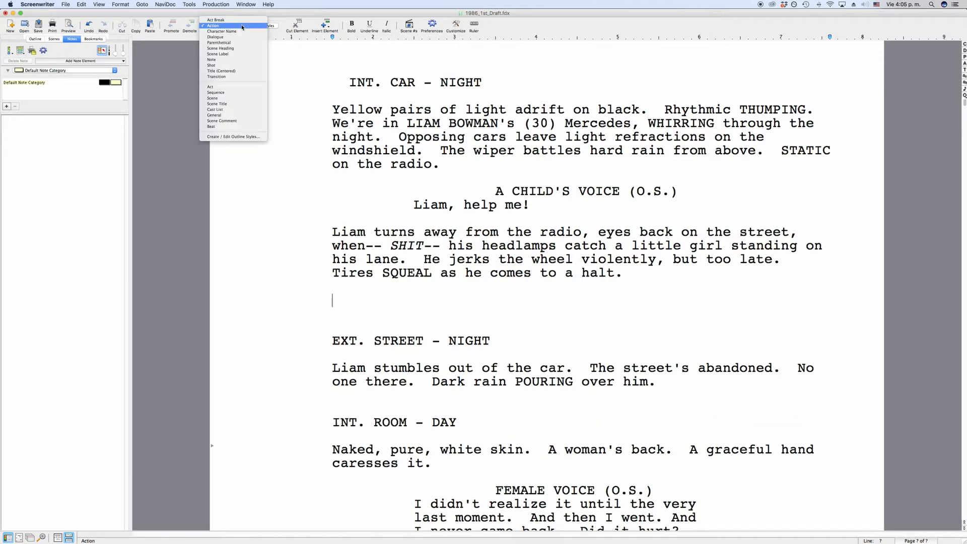
pyautogui.click(238, 58)
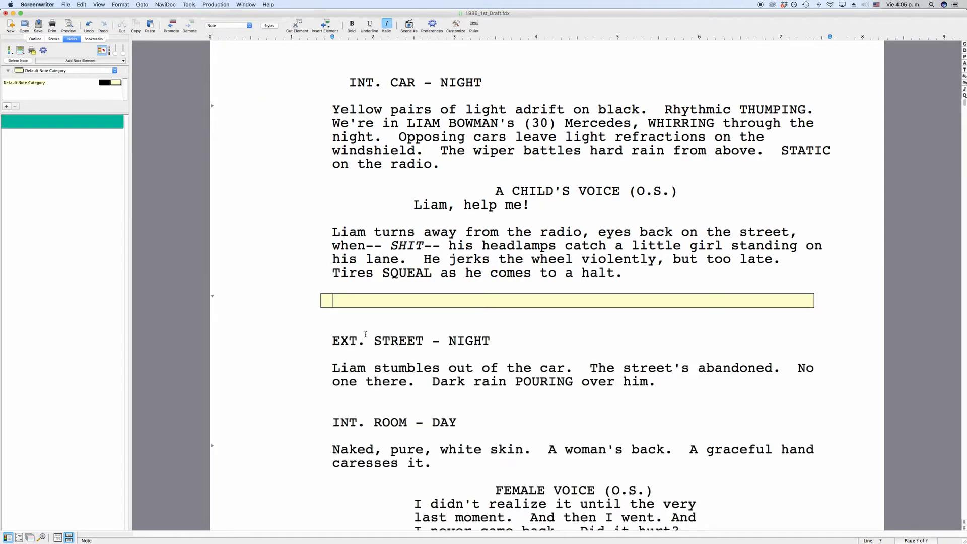
pyautogui.write('Default')
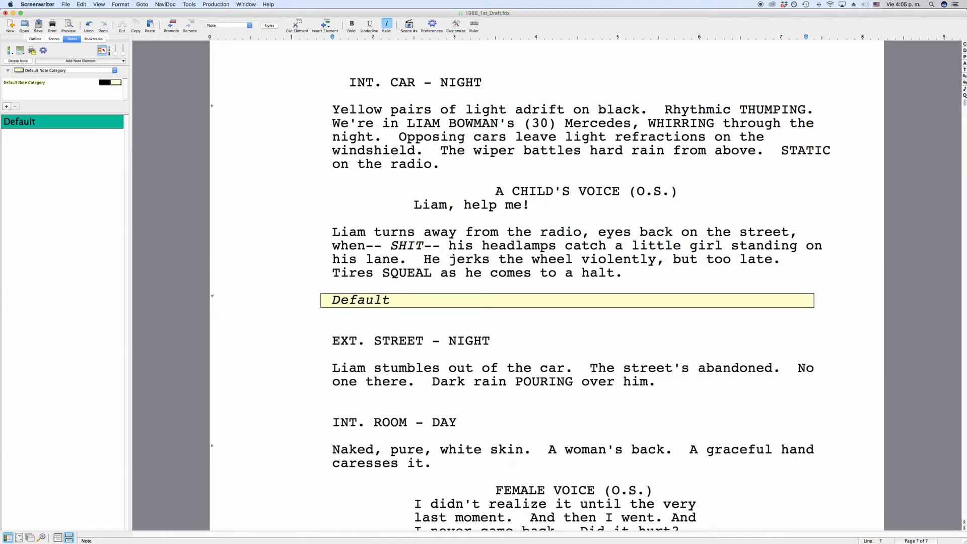
pyautogui.write(' Note')
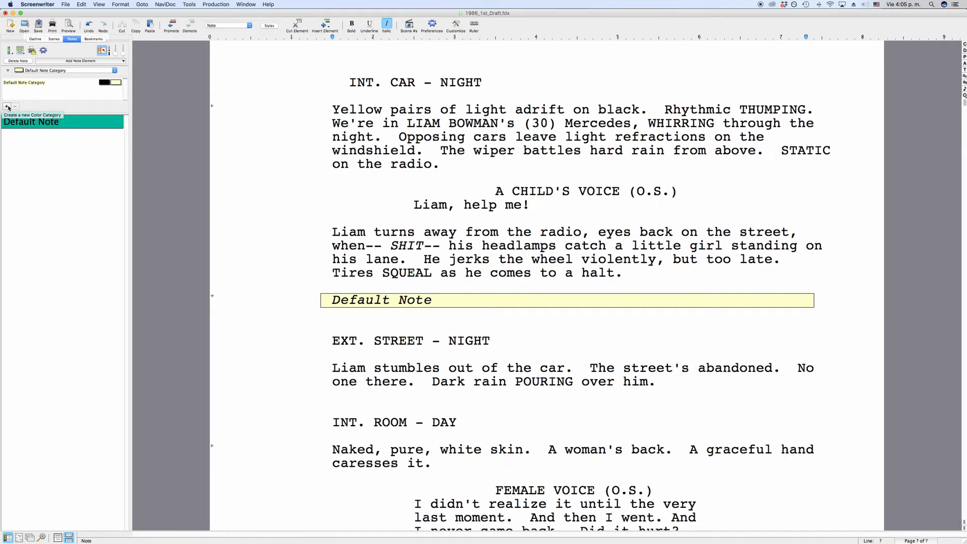
pyautogui.click(36, 139)
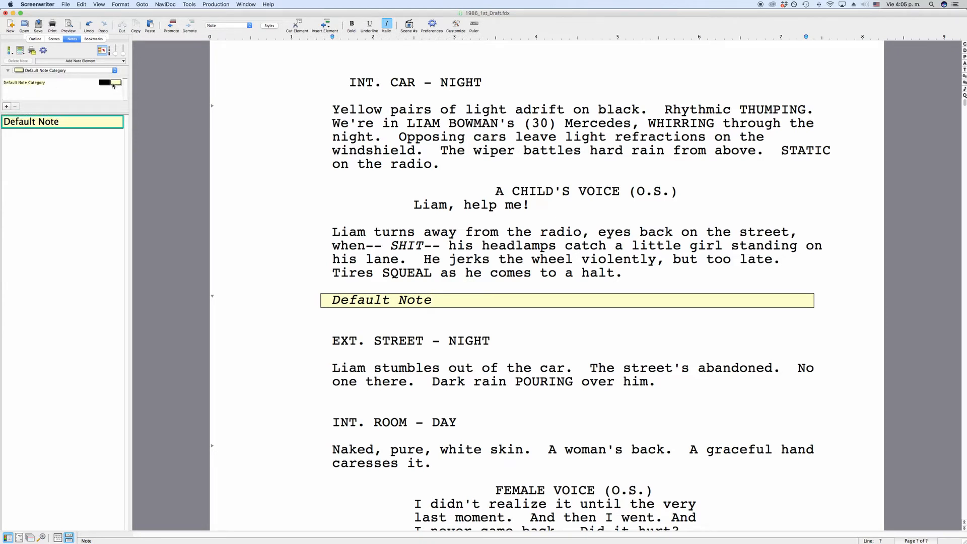
# Create a new note color category named "Feedback".
pyautogui.click(7, 106)
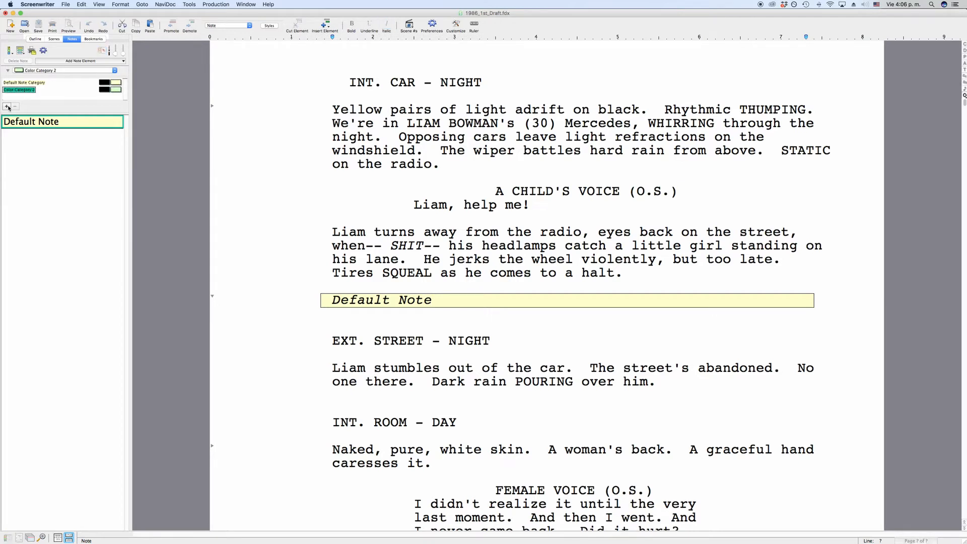
pyautogui.write('Feedback')
pyautogui.press('Return')
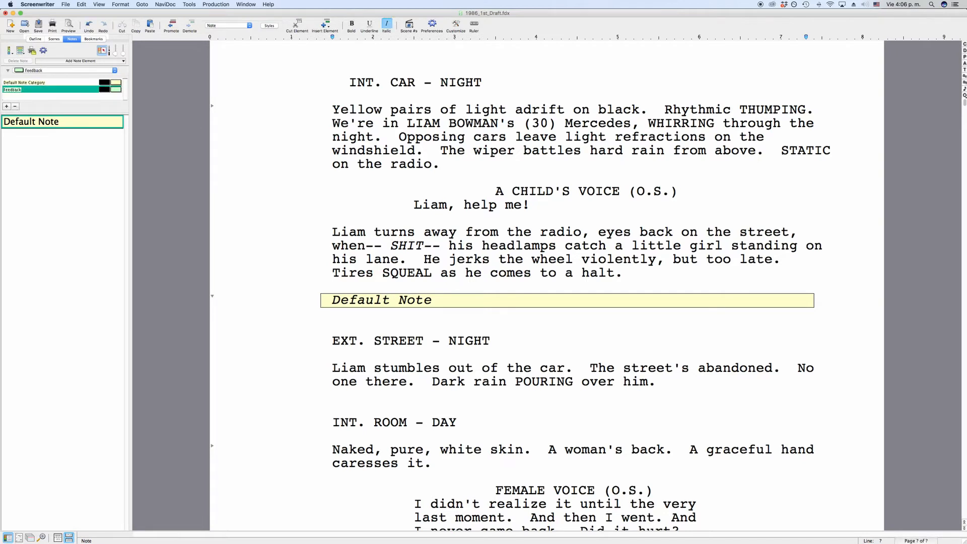
pyautogui.click(52, 98)
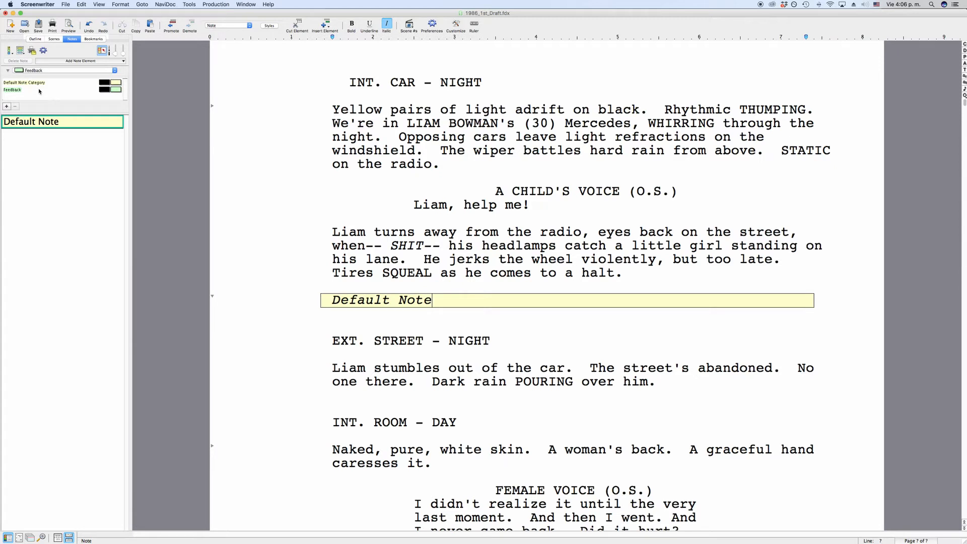
# Set the Feedback category's background color to Orange from the Apple color list.
pyautogui.click(116, 91)
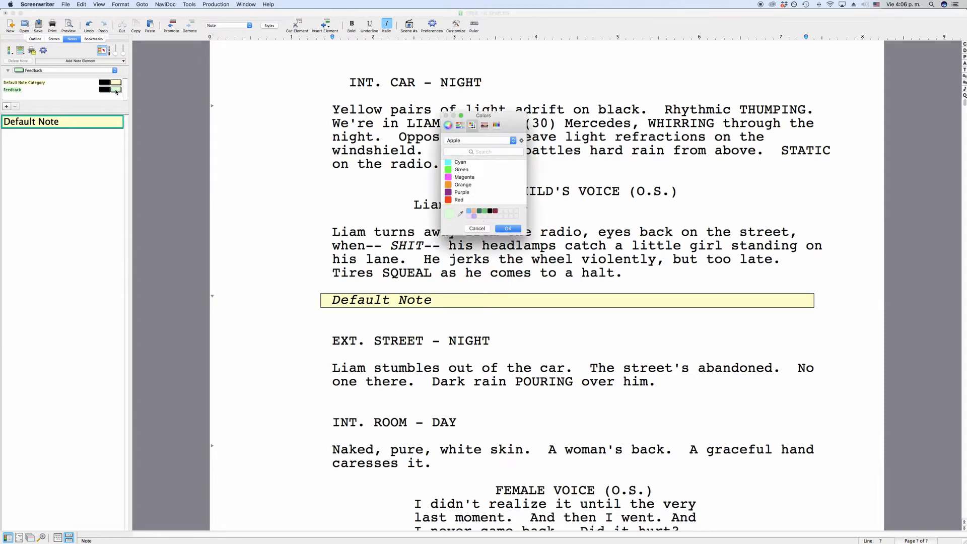
pyautogui.click(462, 185)
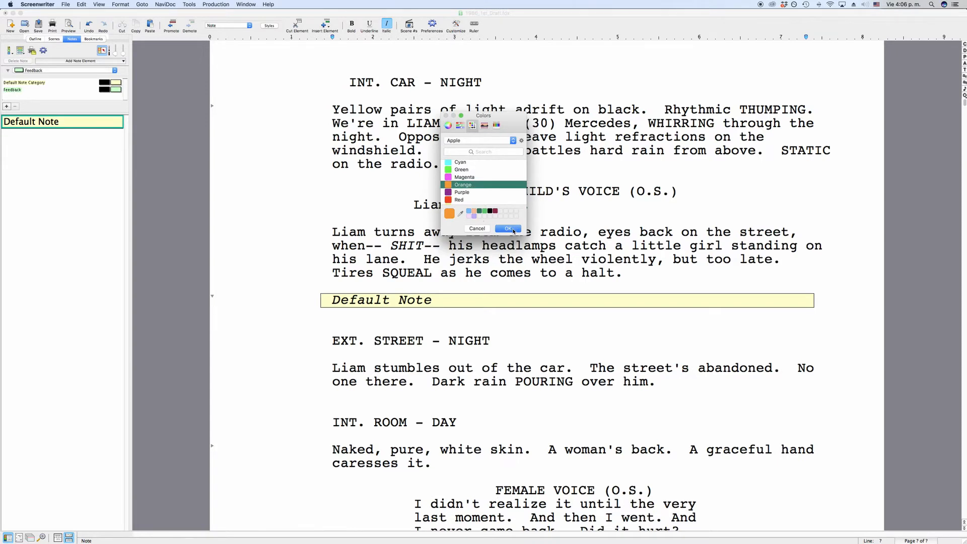
pyautogui.click(510, 229)
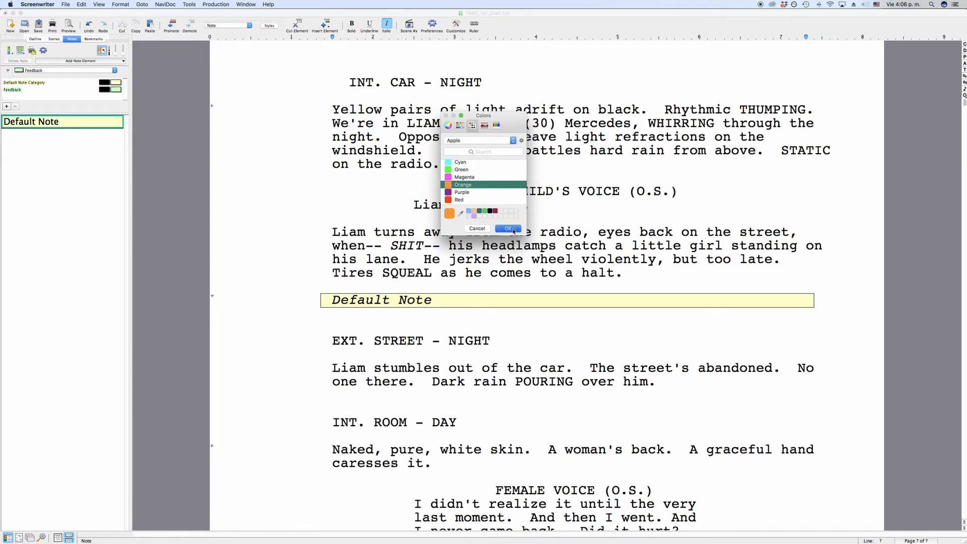
pyautogui.click(105, 90)
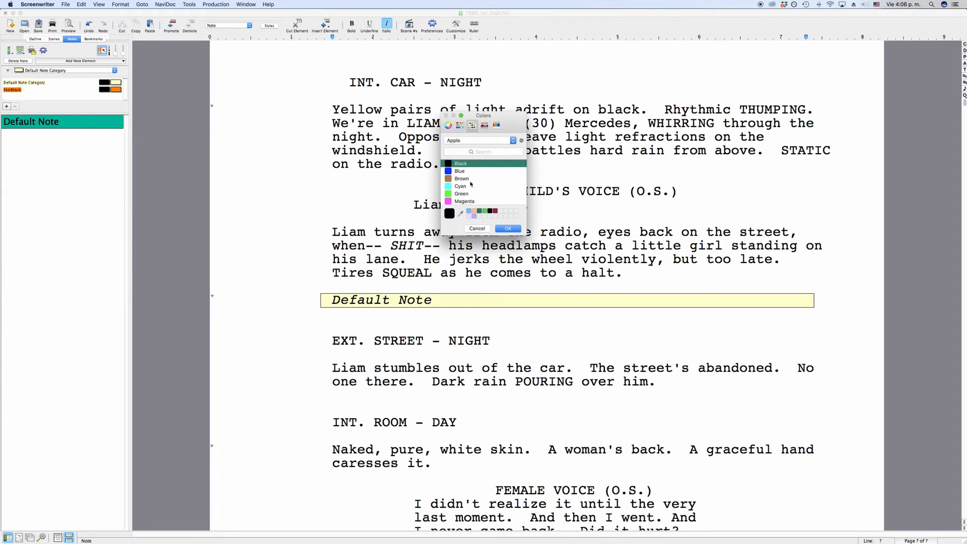
pyautogui.click(477, 229)
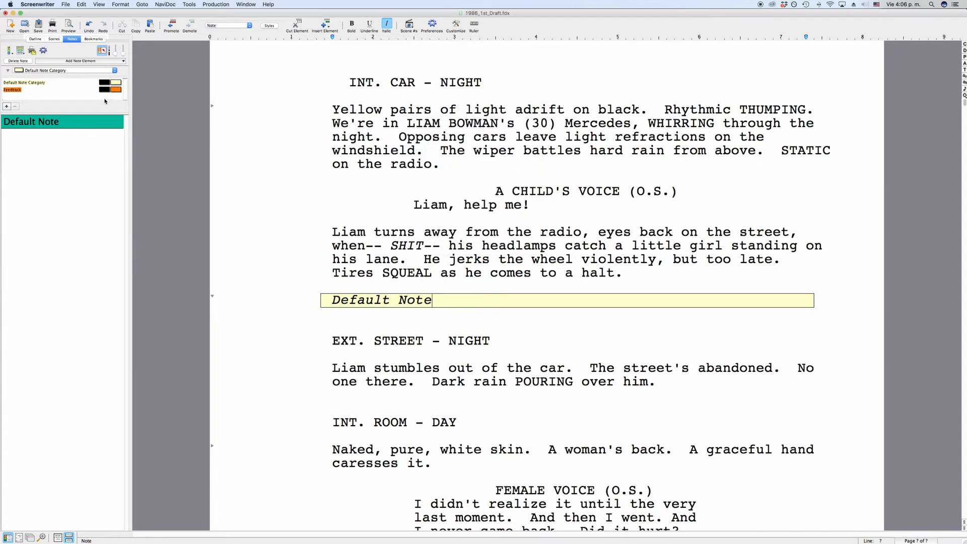
pyautogui.click(112, 91)
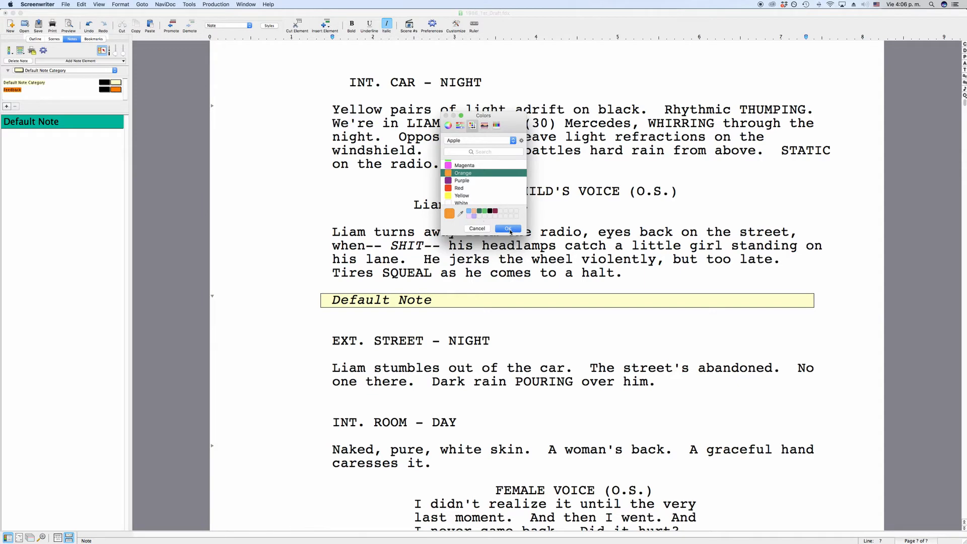
pyautogui.click(509, 230)
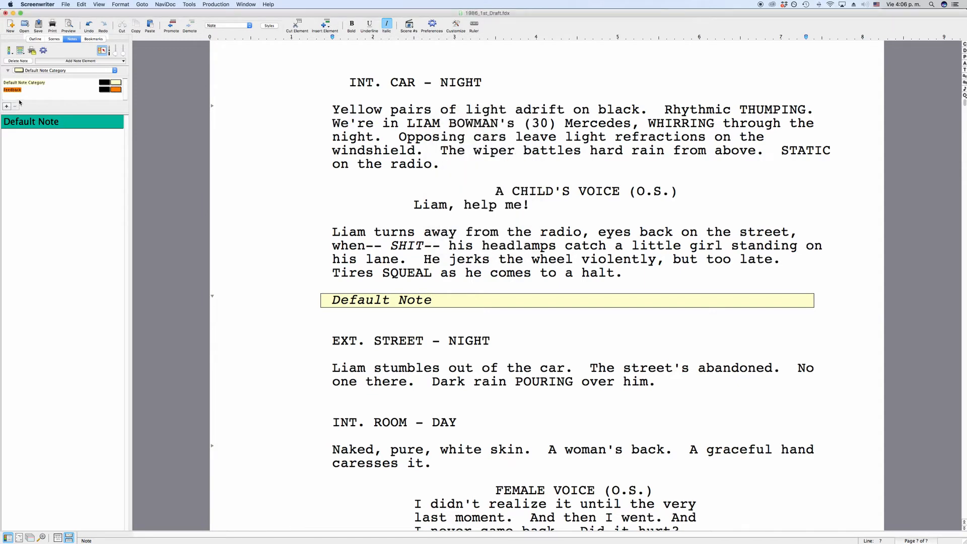
# Add a note reading "Feedback Note" in the Feedback category after the action of the EXT. STREET - NIGHT scene.
pyautogui.scroll(-2, 472, 328)
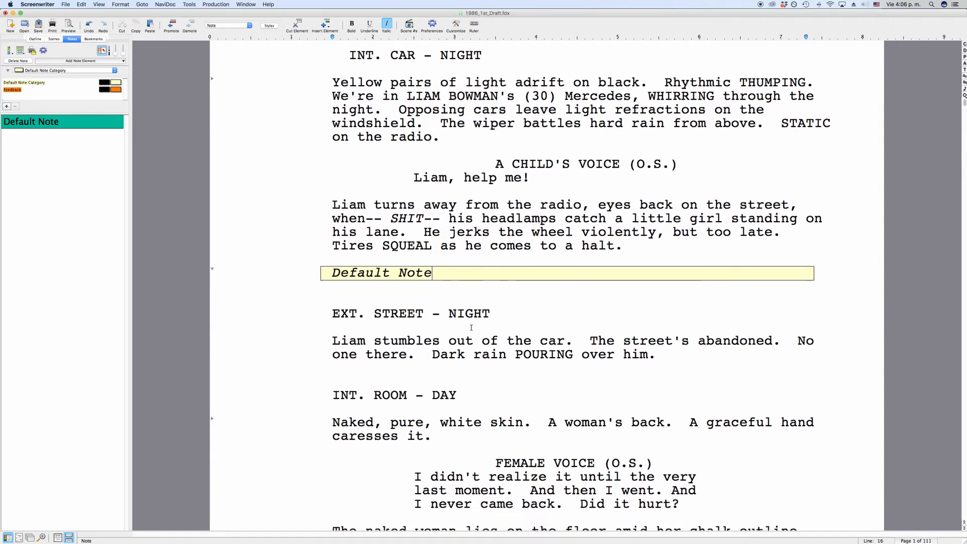
pyautogui.scroll(-5, 472, 328)
pyautogui.click(666, 291)
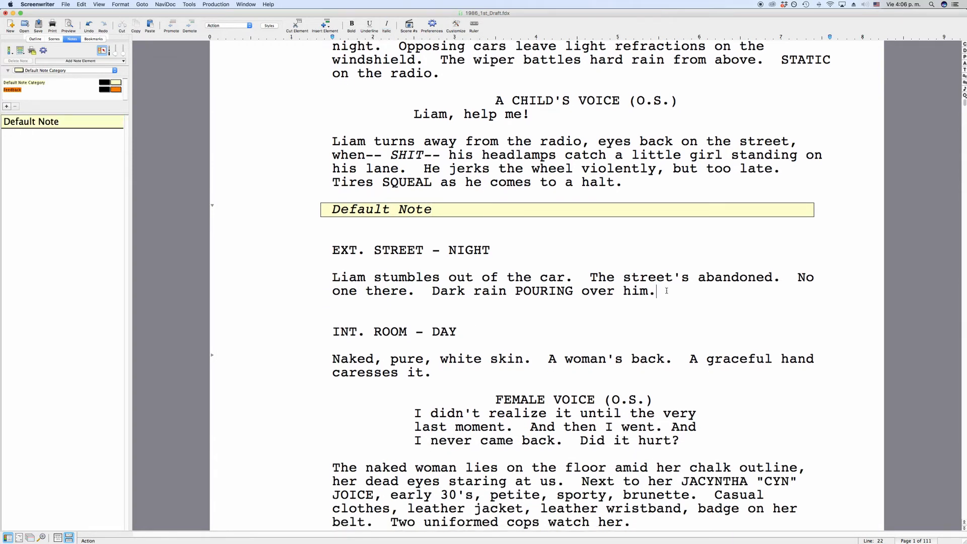
pyautogui.press('Return')
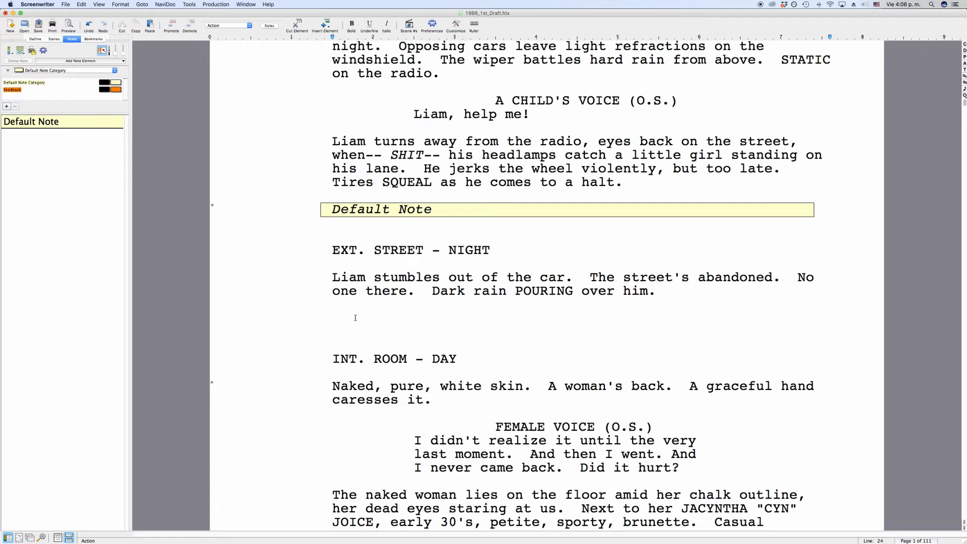
pyautogui.click(115, 72)
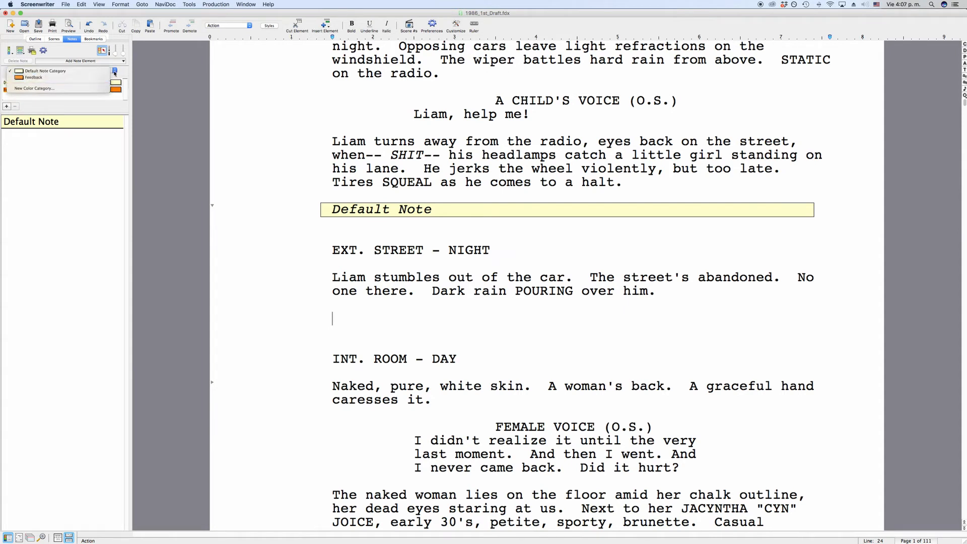
pyautogui.click(32, 78)
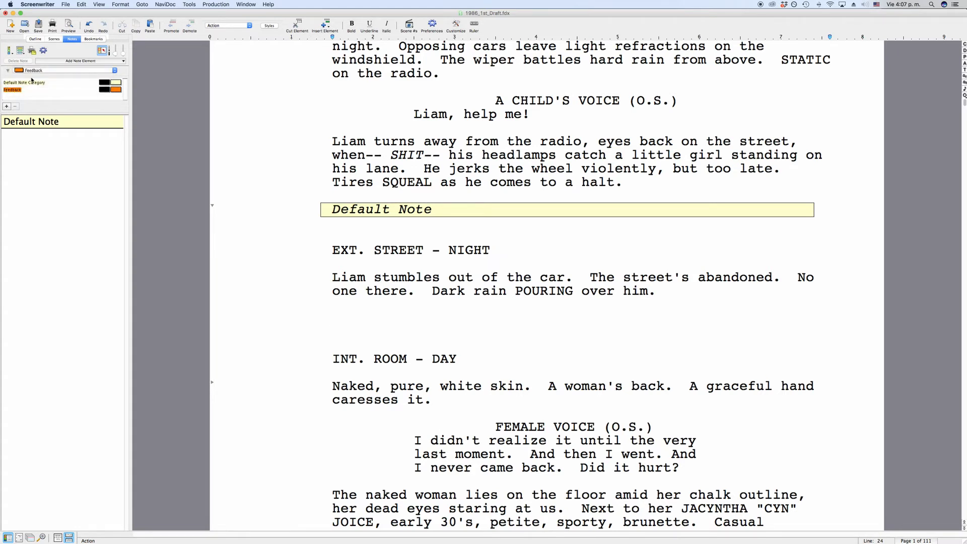
pyautogui.click(243, 25)
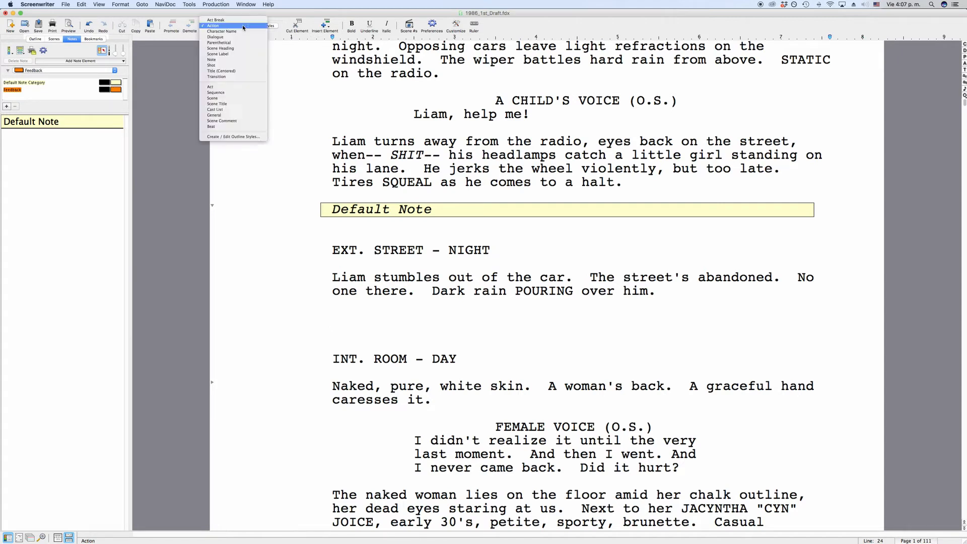
pyautogui.click(241, 60)
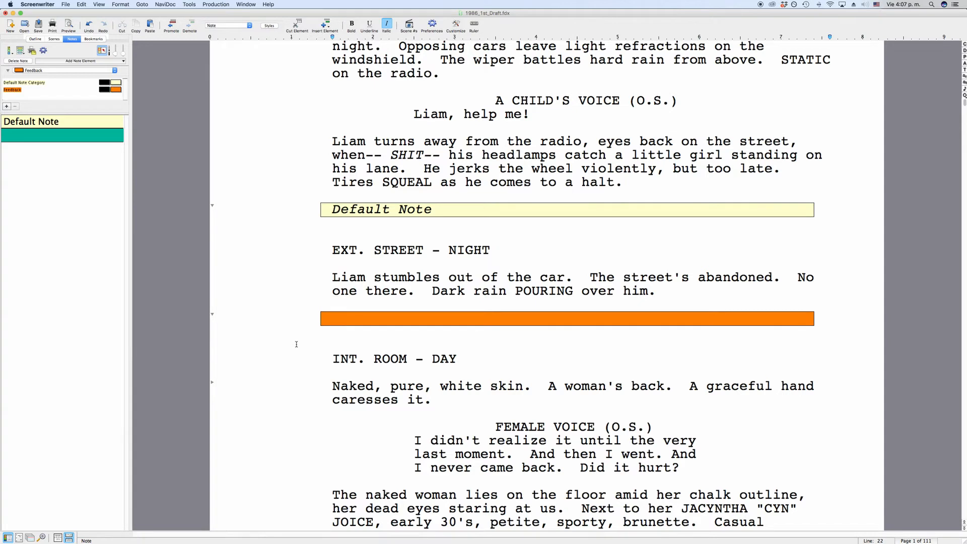
pyautogui.write('Feedback')
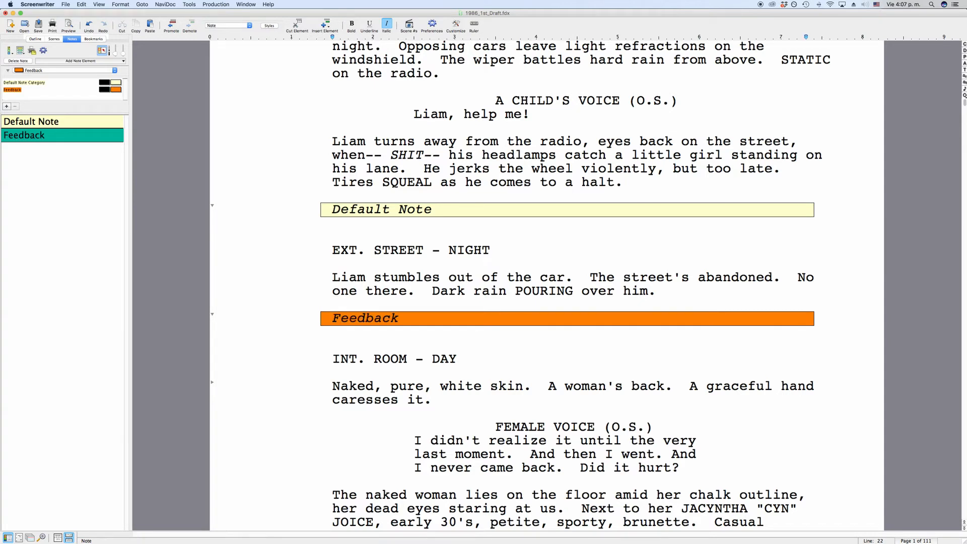
pyautogui.write(' Note')
pyautogui.click(75, 166)
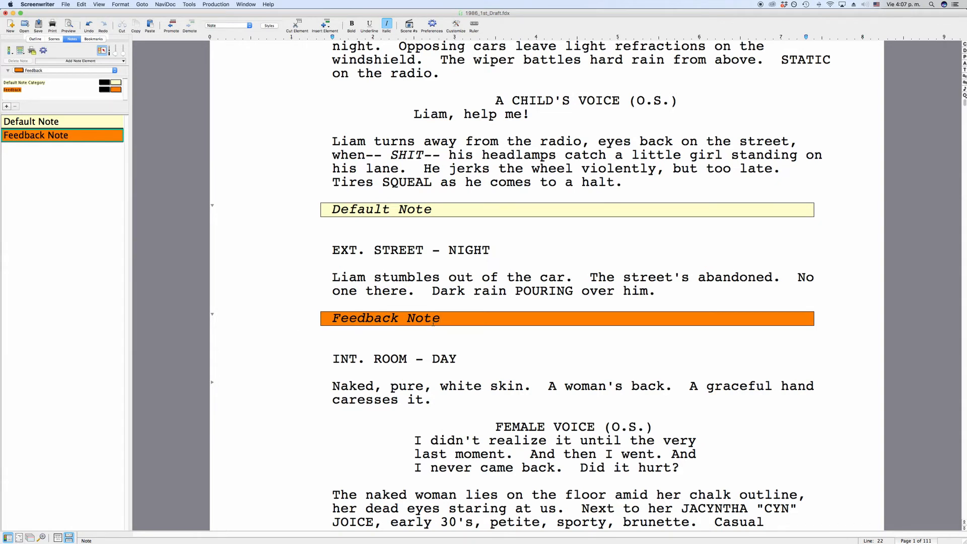
# Add a second Feedback category note directly below the first, reading "Another Feedback Note".
pyautogui.press('Return')
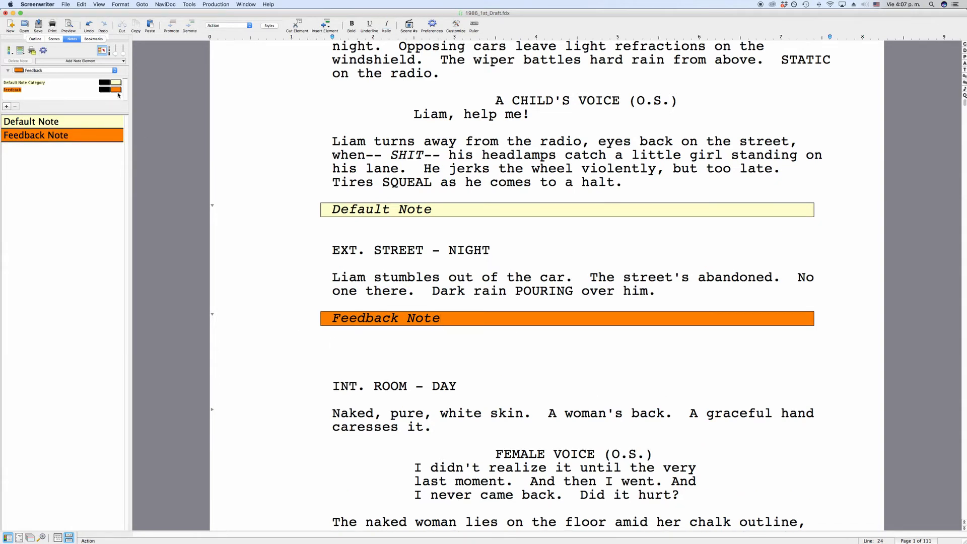
pyautogui.click(101, 61)
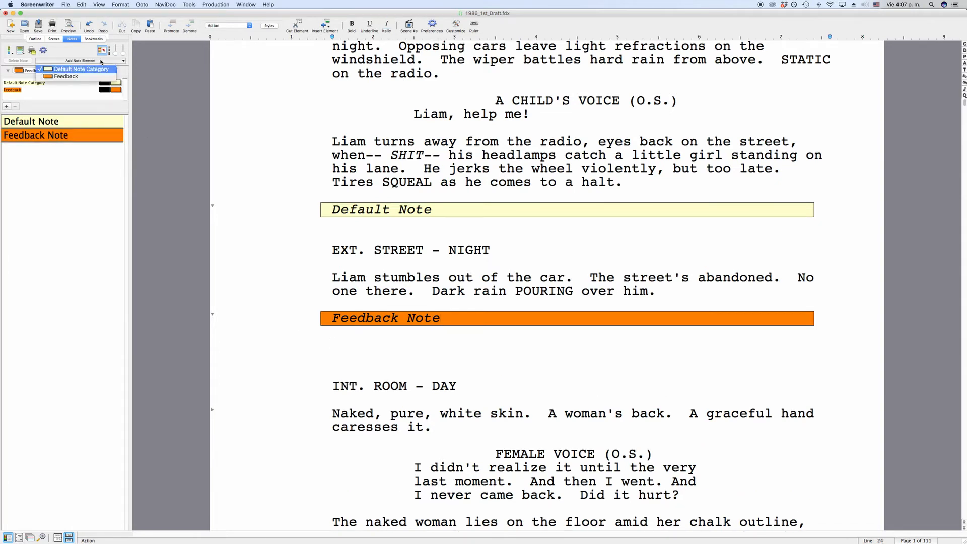
pyautogui.click(69, 76)
pyautogui.write('An')
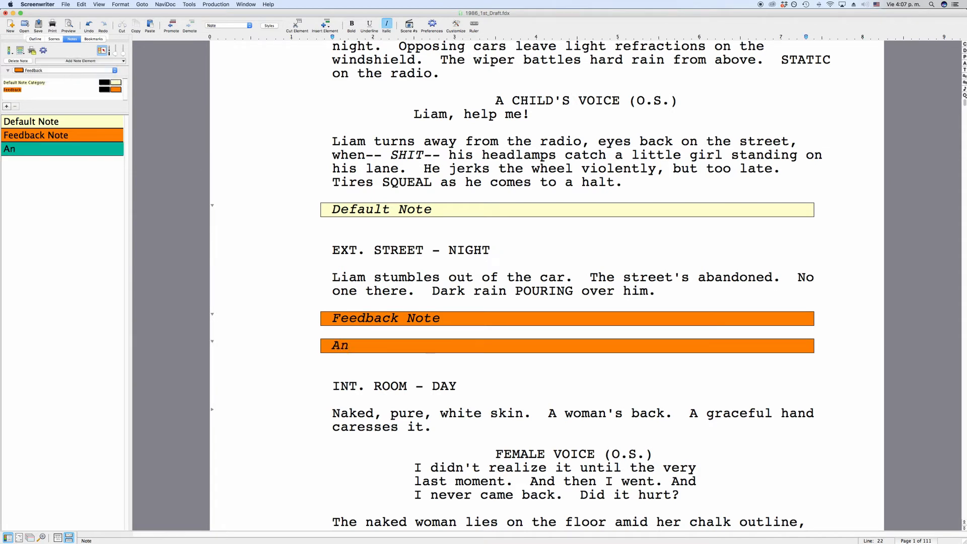
pyautogui.write('other Feedbac')
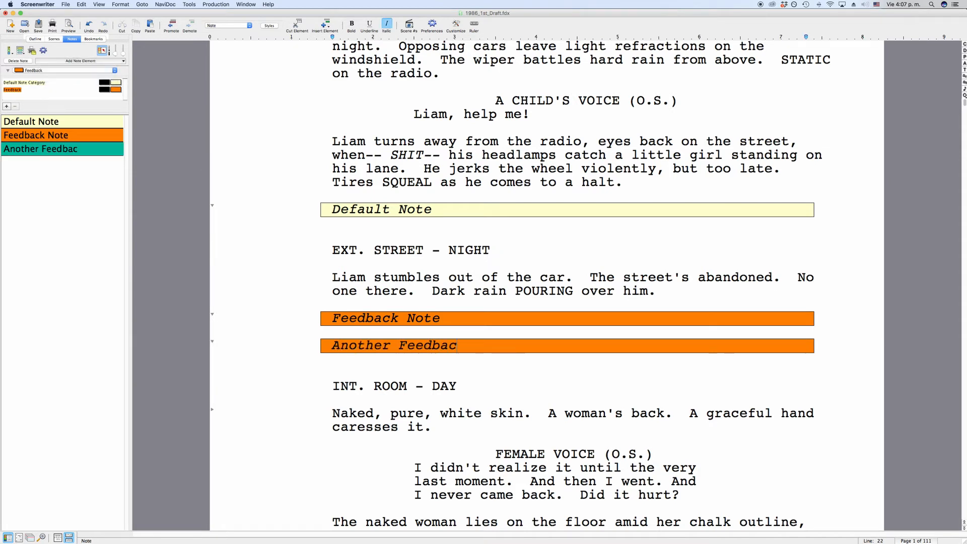
pyautogui.write('k Note')
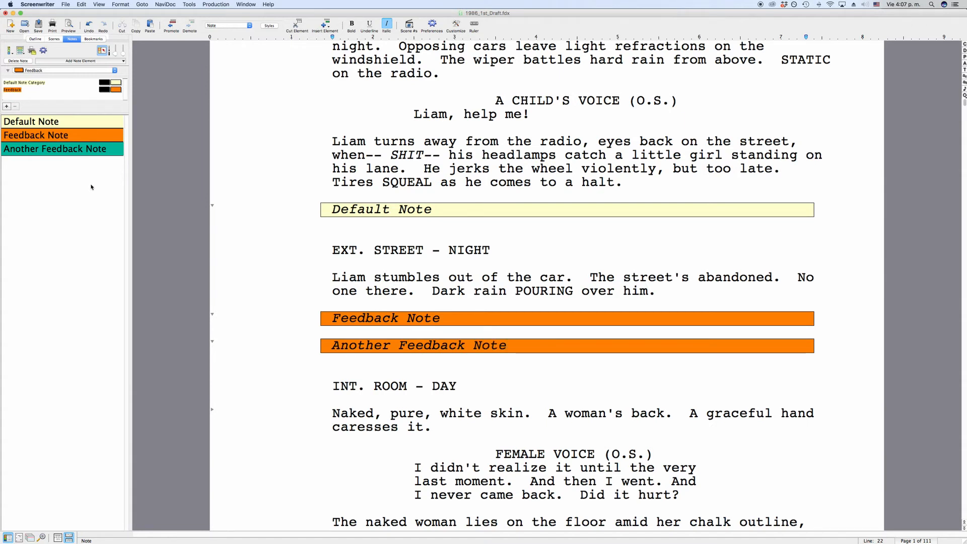
pyautogui.click(91, 187)
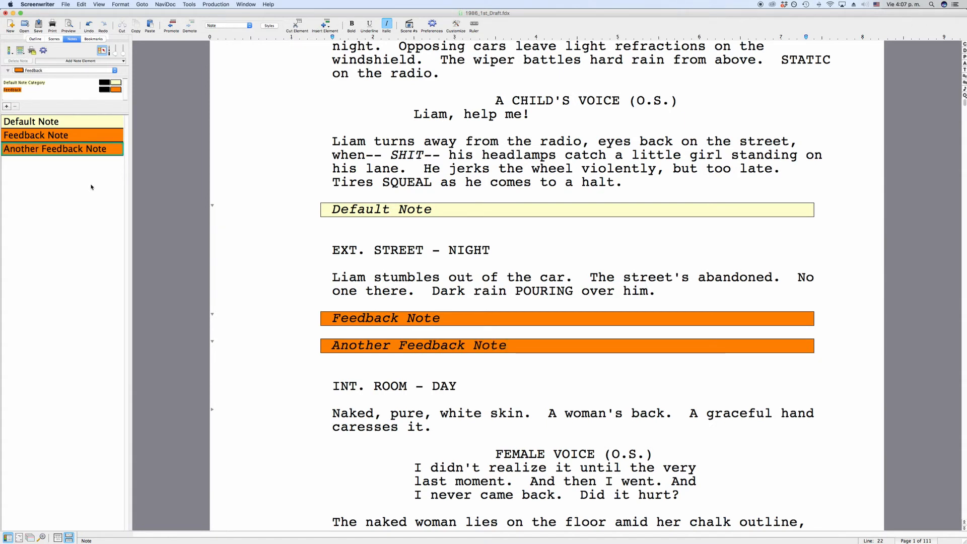
# Hide the Feedback category in the NaviDoc and show all note categories there again.
pyautogui.click(10, 51)
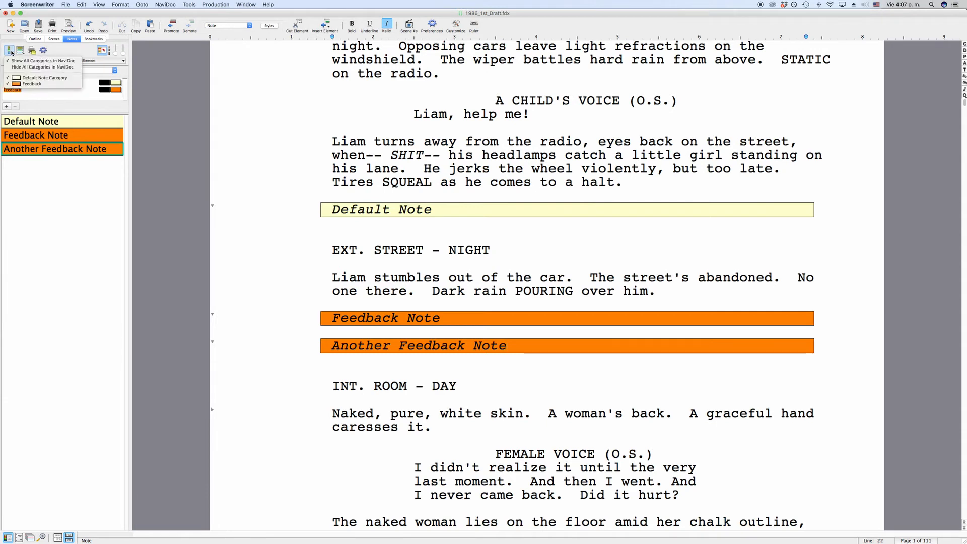
pyautogui.click(43, 84)
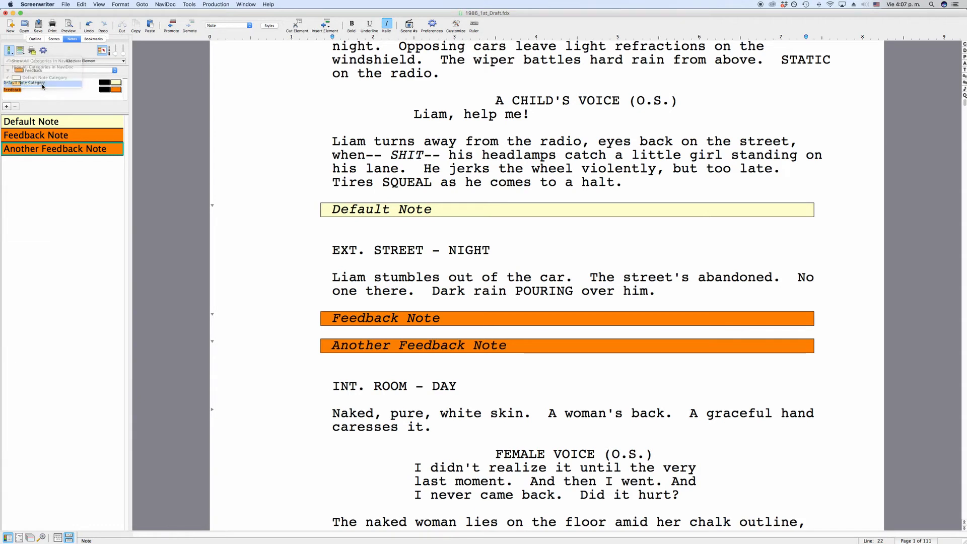
pyautogui.click(9, 50)
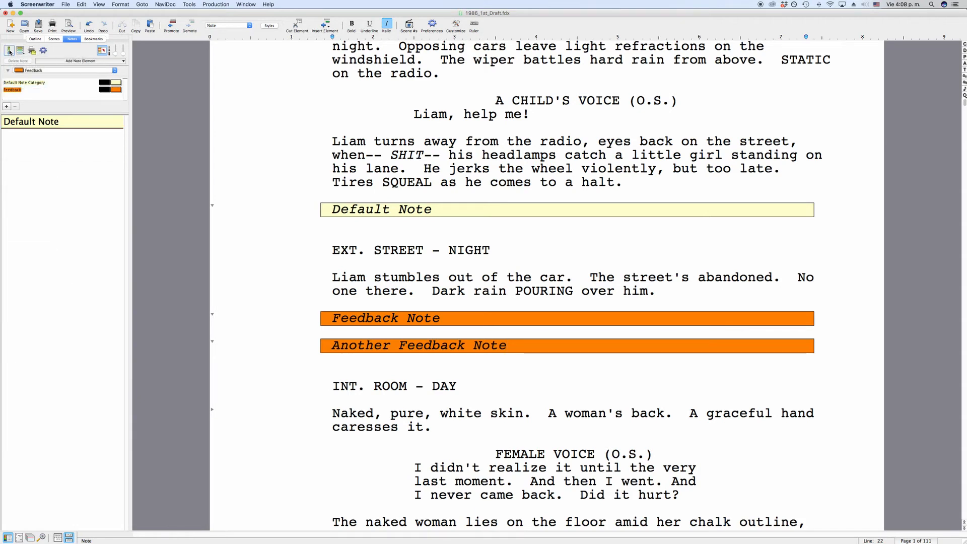
pyautogui.click(25, 64)
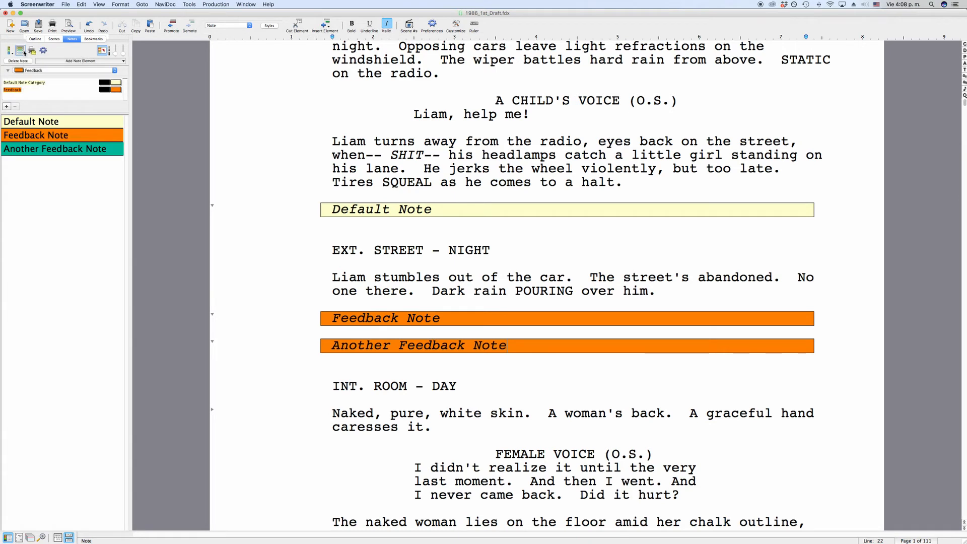
# Hide the Feedback category's notes in the document and show them again.
pyautogui.click(20, 50)
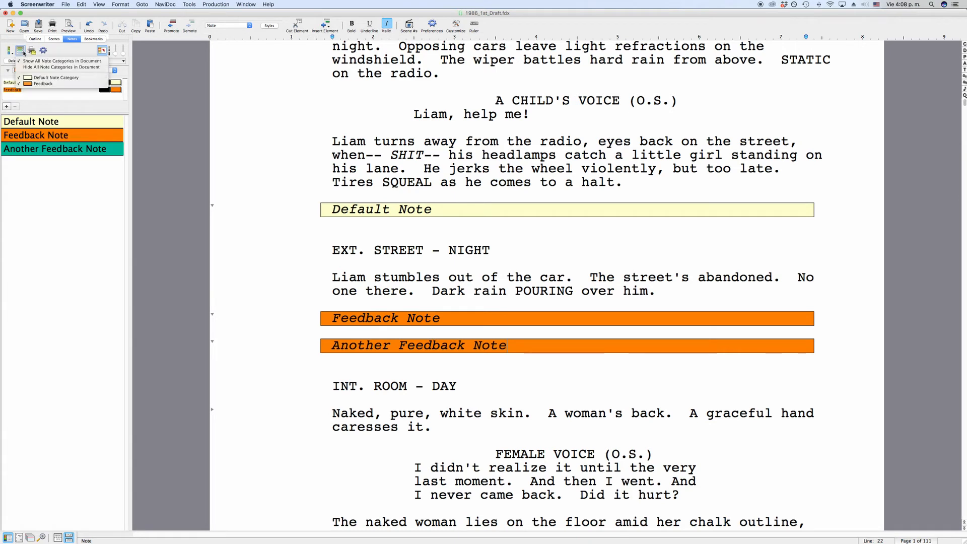
pyautogui.click(54, 84)
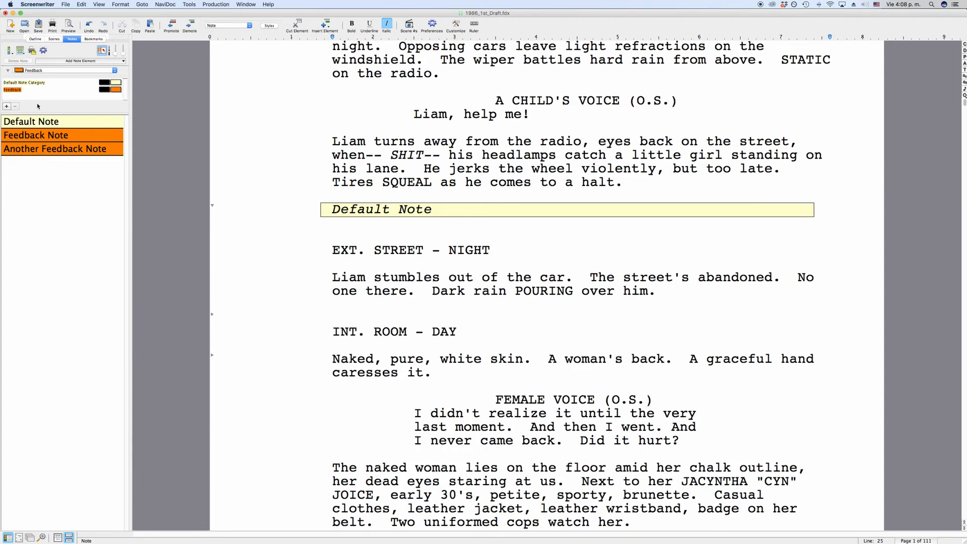
pyautogui.click(20, 50)
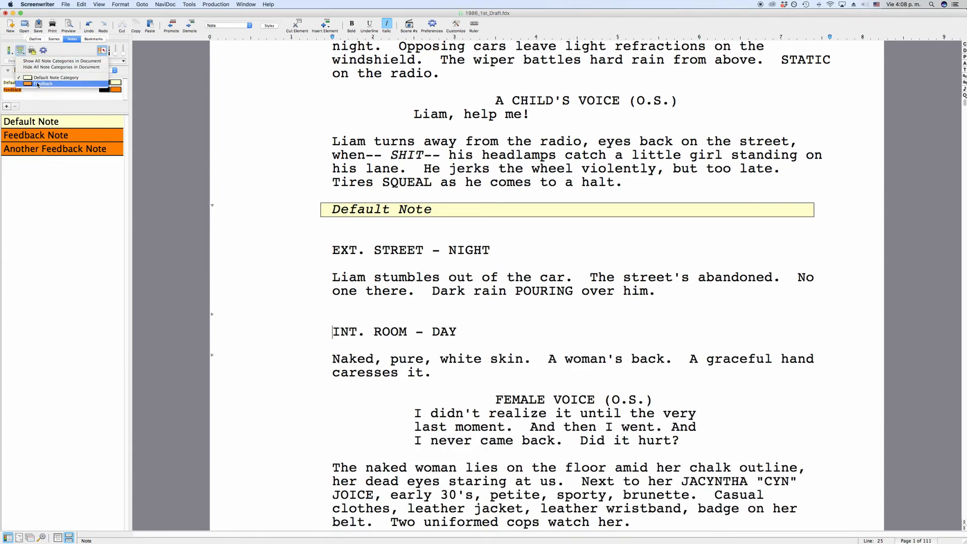
pyautogui.click(37, 84)
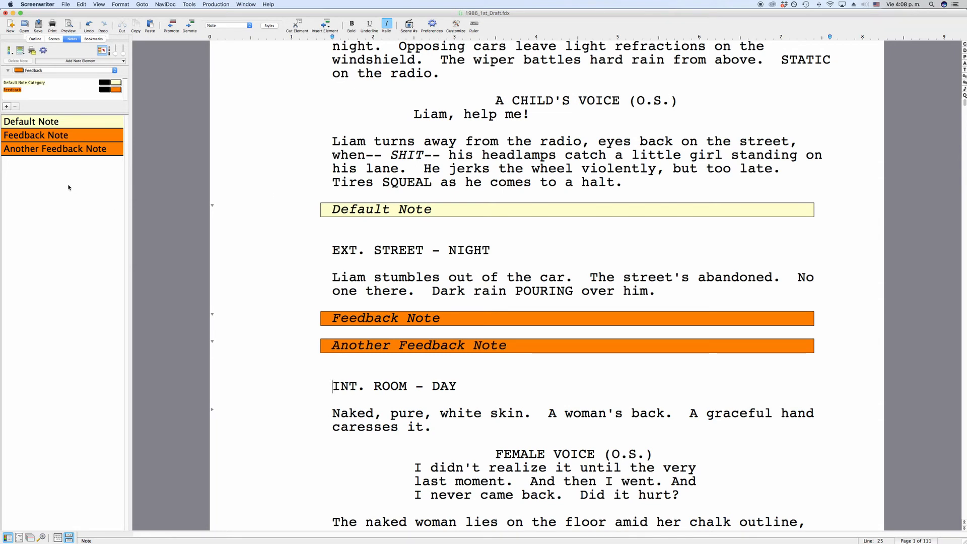
# Try the facing-page note printing option with both prompting choices, return to sequential printing with reference page numbers, and cancel the print setup.
pyautogui.click(32, 52)
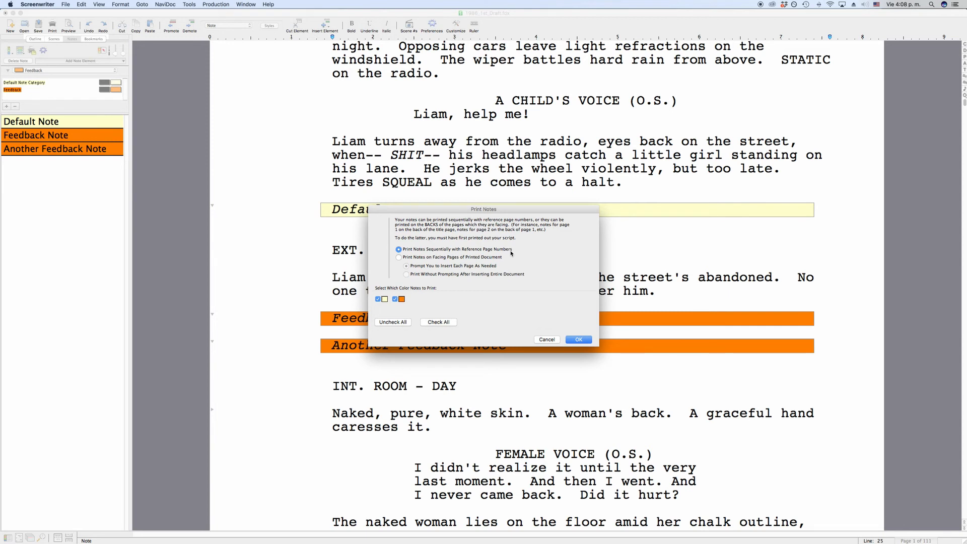
pyautogui.click(399, 258)
pyautogui.click(467, 276)
pyautogui.click(459, 267)
pyautogui.click(469, 250)
pyautogui.click(557, 339)
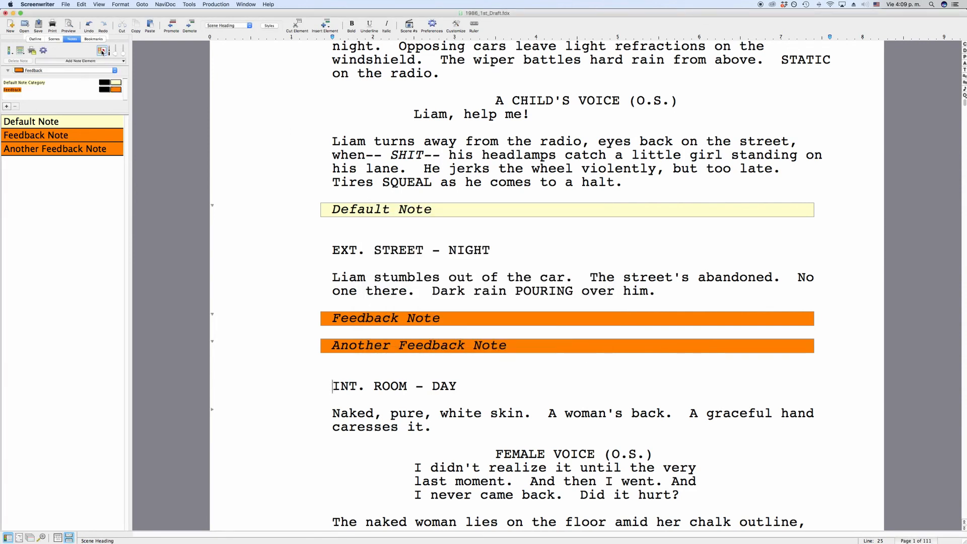
# Review the NaviDoc preferences without changing them, and look through the Scenes and Outline views before returning to Notes.
pyautogui.click(44, 50)
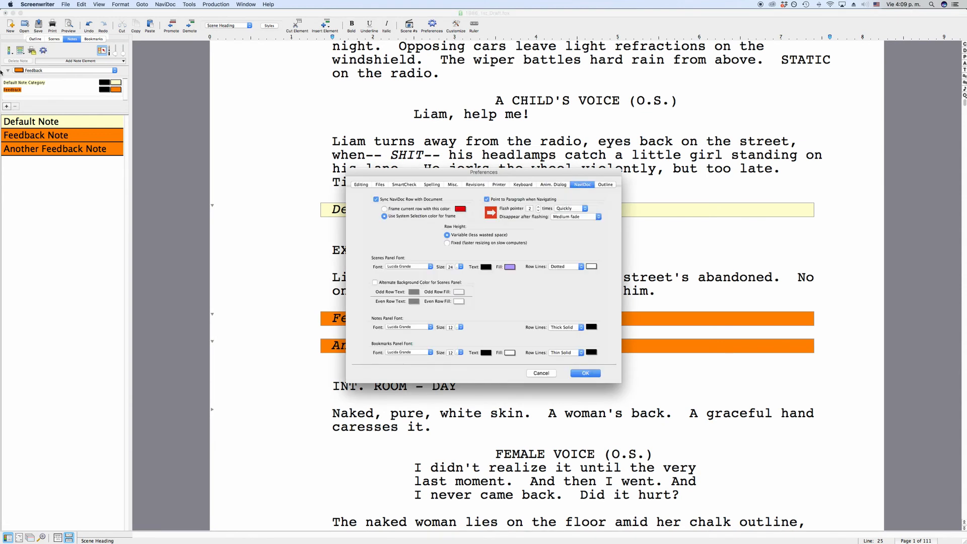
pyautogui.click(541, 373)
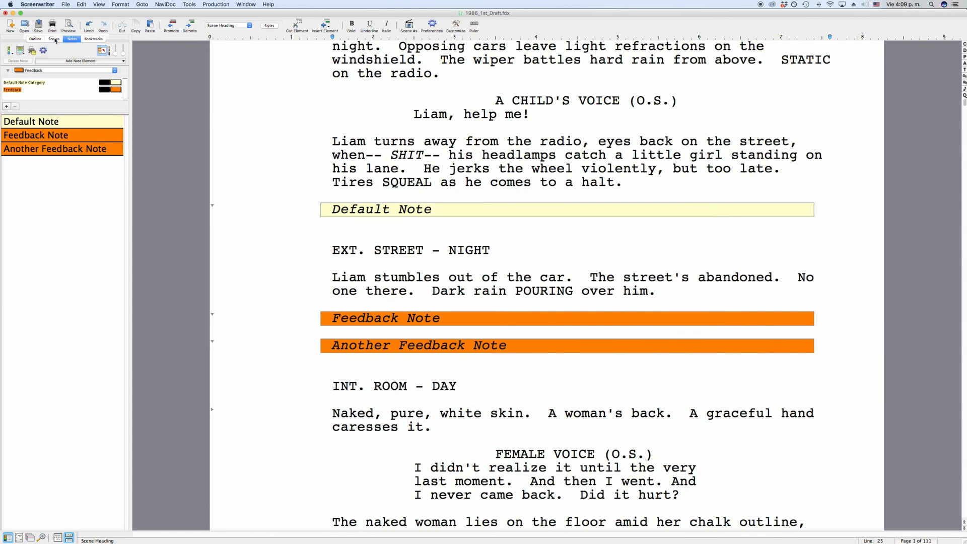
pyautogui.click(54, 39)
pyautogui.click(36, 39)
pyautogui.click(54, 39)
pyautogui.click(72, 38)
pyautogui.moveTo(116, 54); pyautogui.dragTo(116, 50)
# Insert an empty Action line directly below the first Feedback note and remove it again.
pyautogui.click(452, 320)
pyautogui.press('Return')
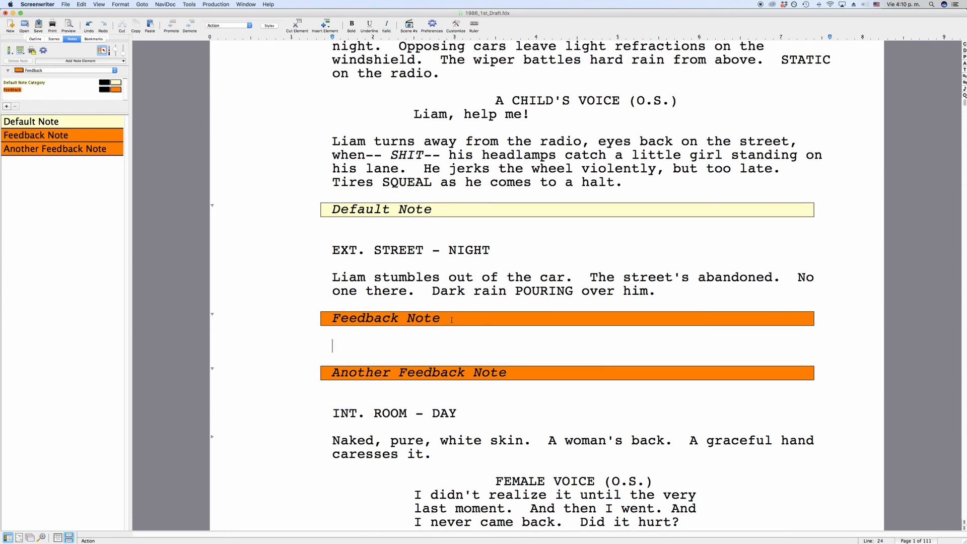
pyautogui.press('BackSpace')
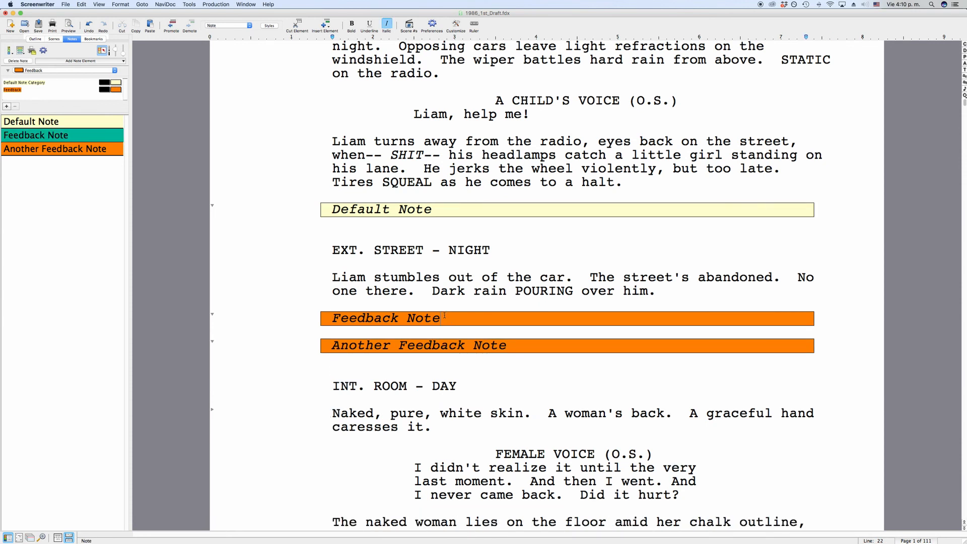